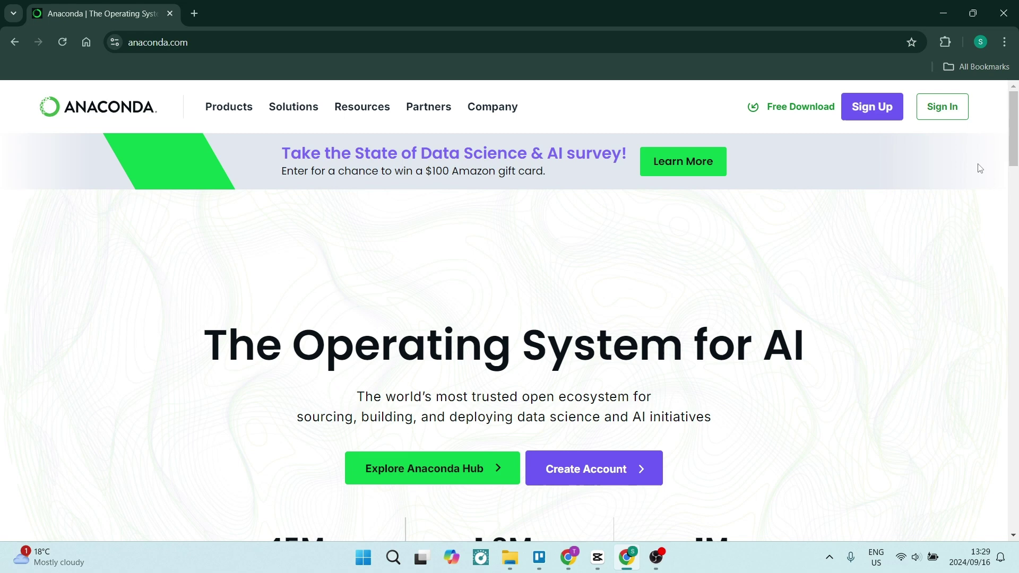
scroll(981, 176, "down", 1)
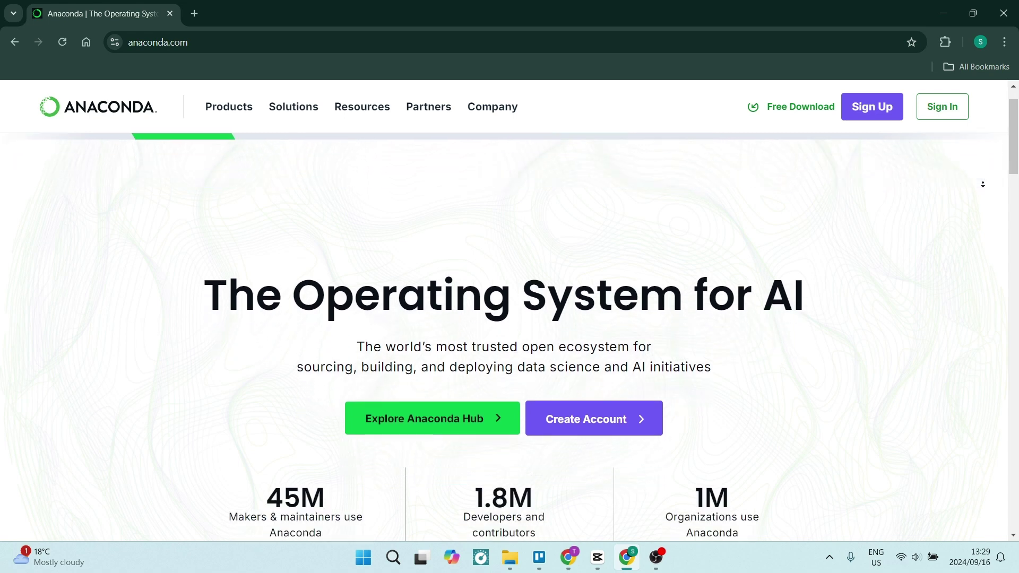
scroll(983, 184, "down", 2)
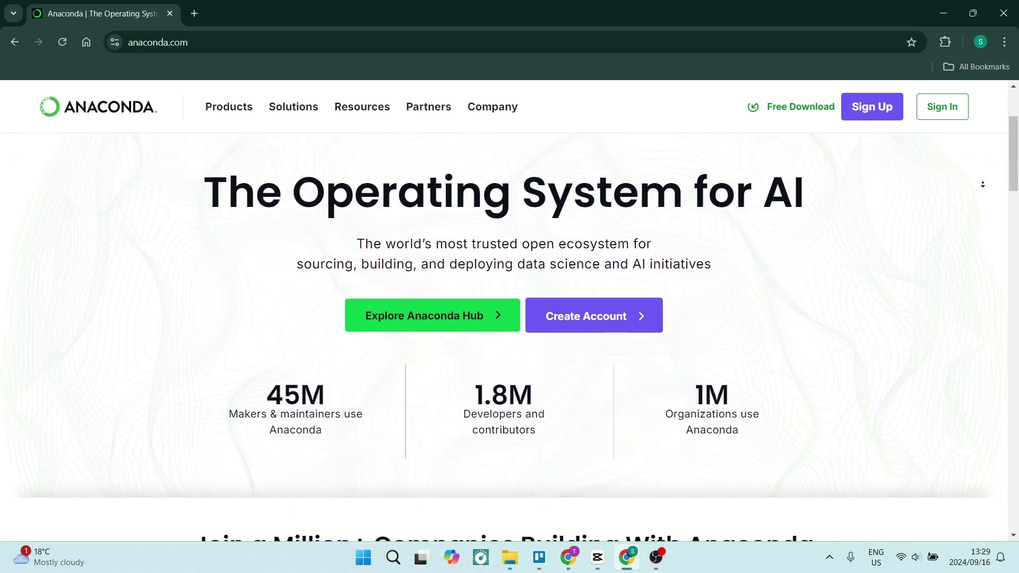
scroll(983, 184, "down", 1)
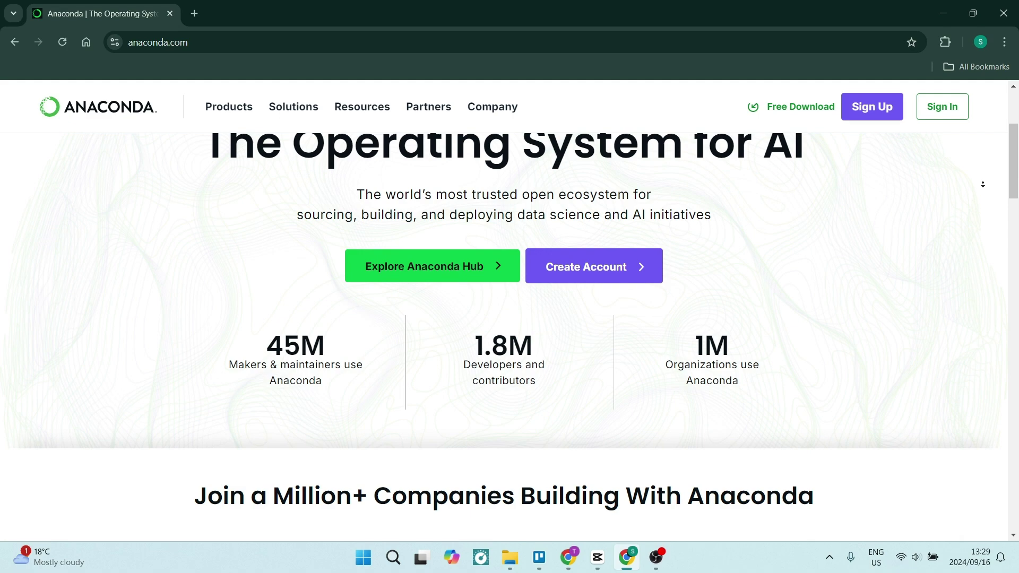
scroll(983, 184, "down", 2)
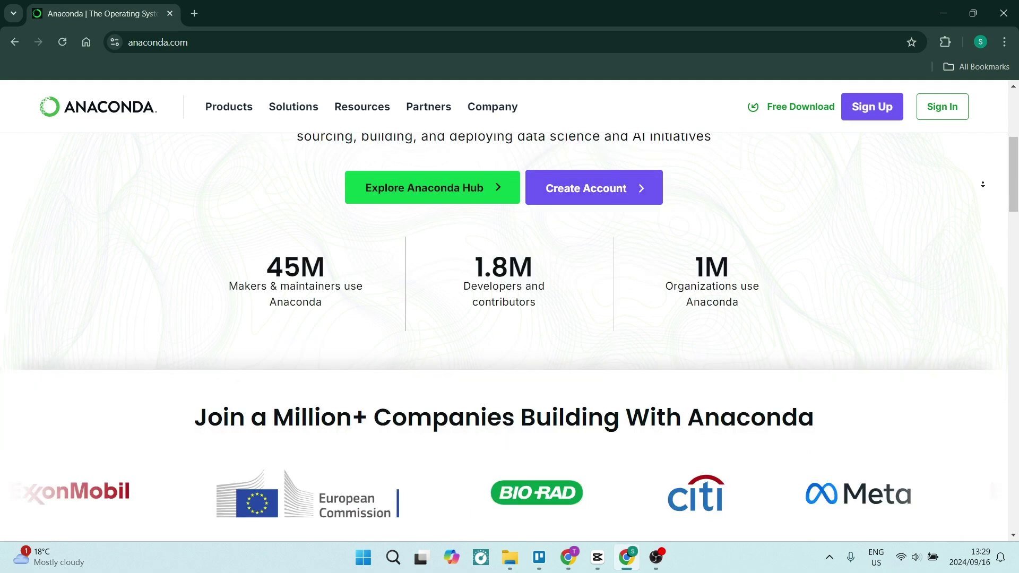
scroll(983, 184, "down", 2)
scroll(983, 184, "down", 1)
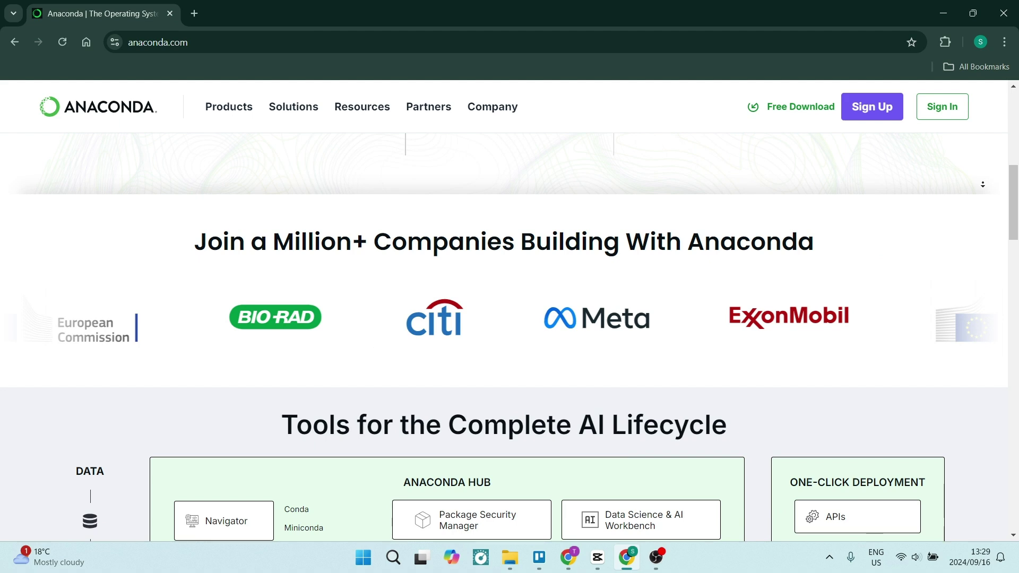
scroll(982, 184, "down", 3)
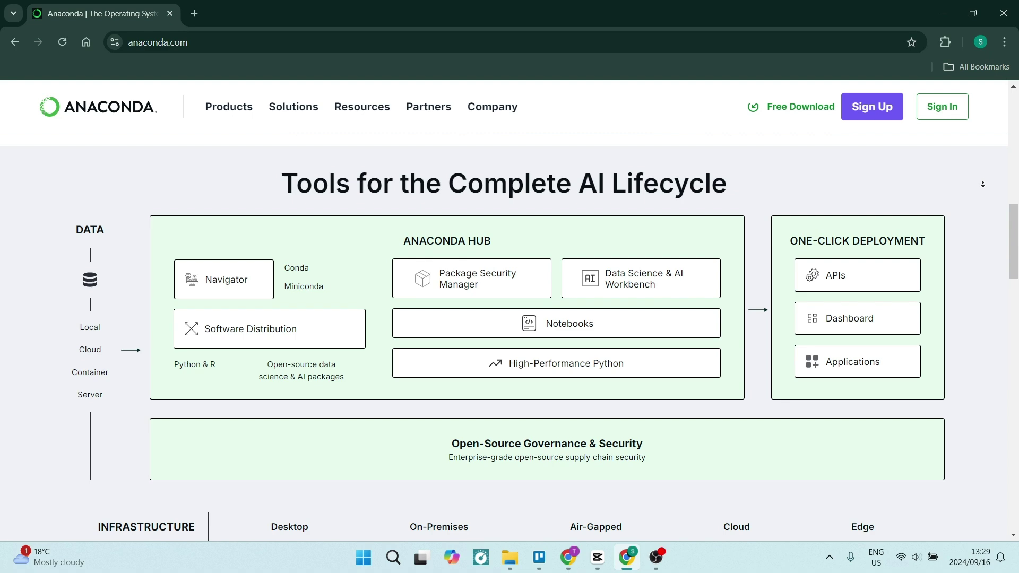
scroll(983, 185, "down", 2)
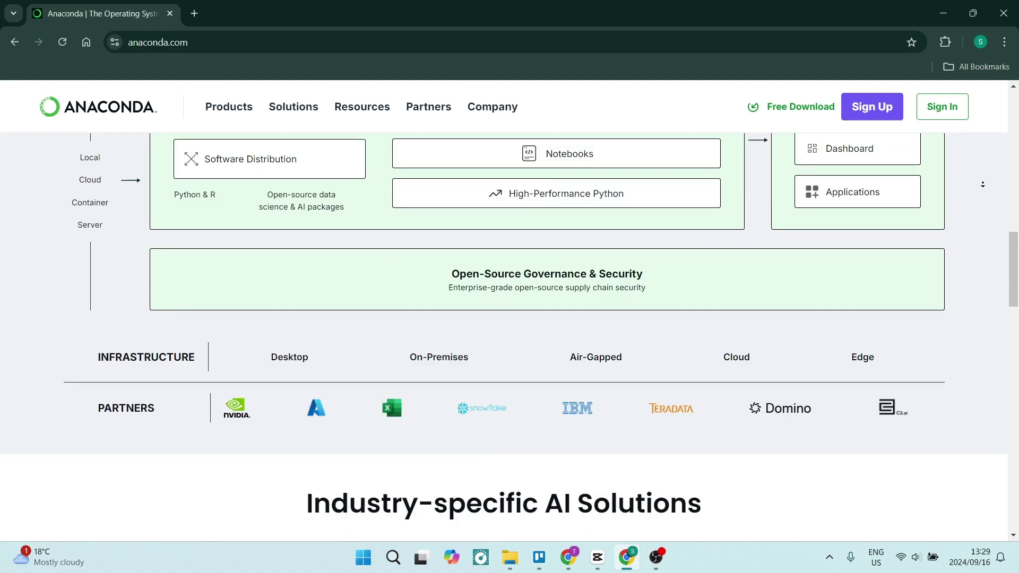
scroll(982, 184, "down", 1)
scroll(983, 185, "down", 1)
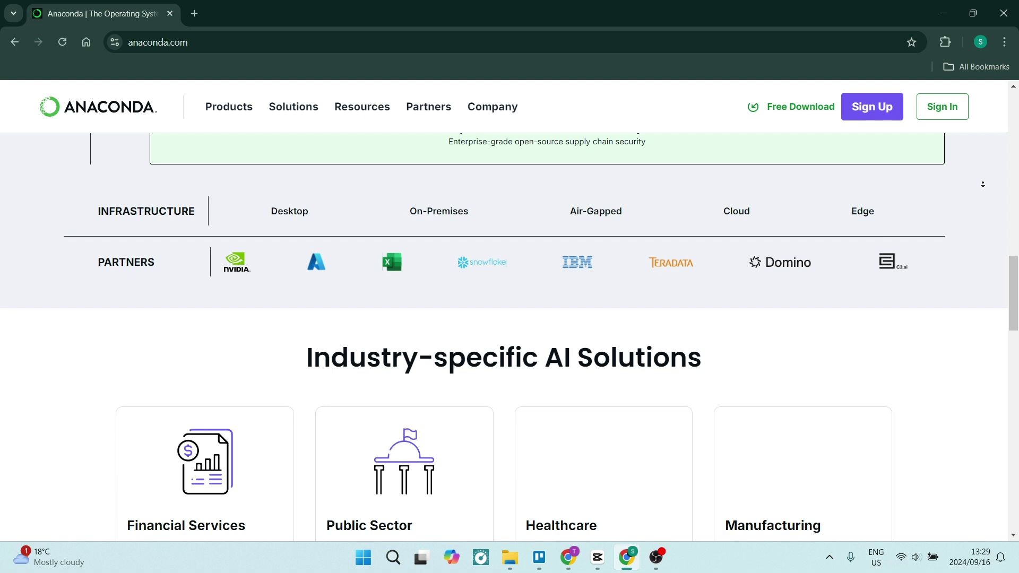
scroll(983, 185, "down", 4)
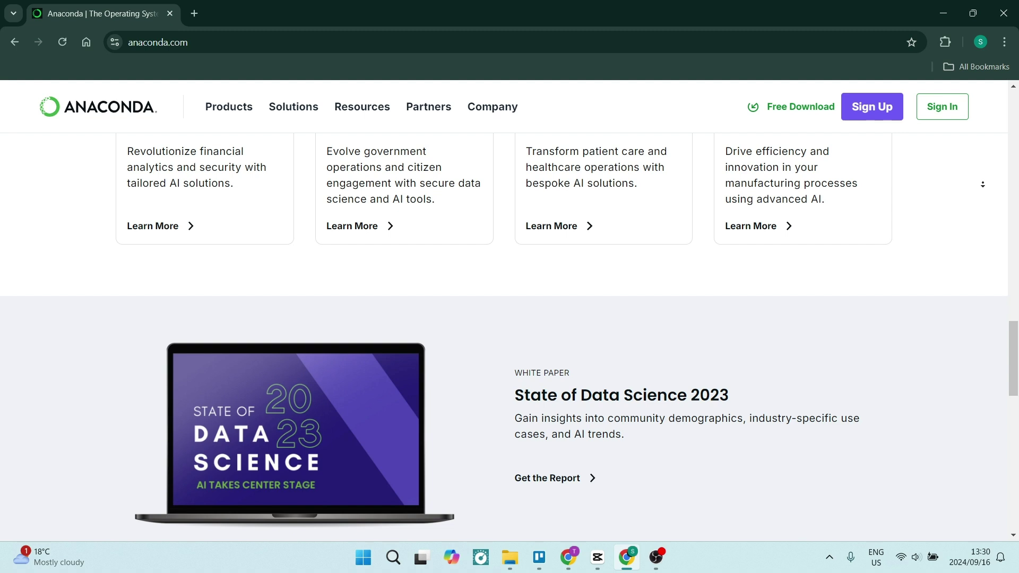
scroll(983, 184, "down", 3)
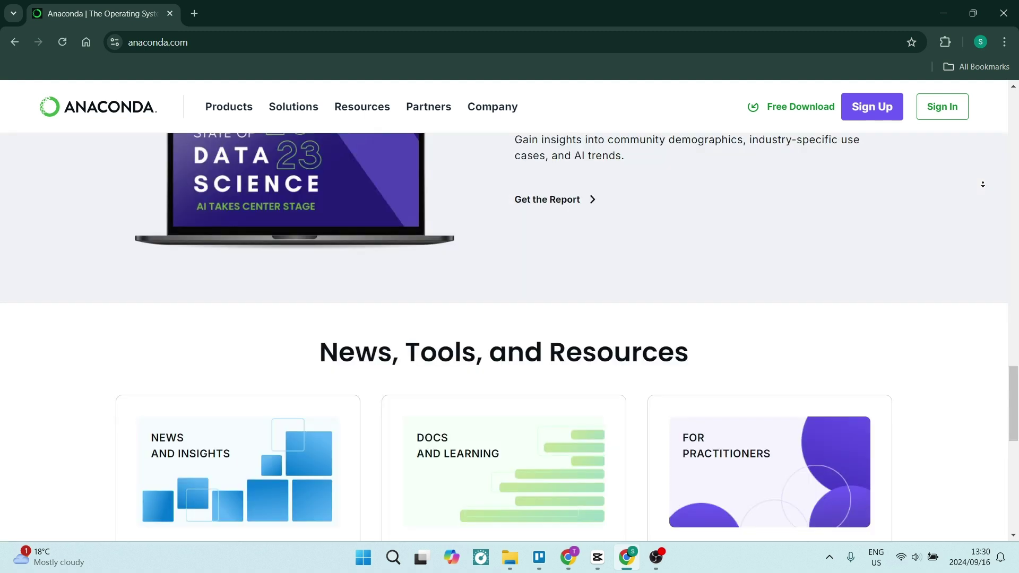
scroll(983, 184, "down", 1)
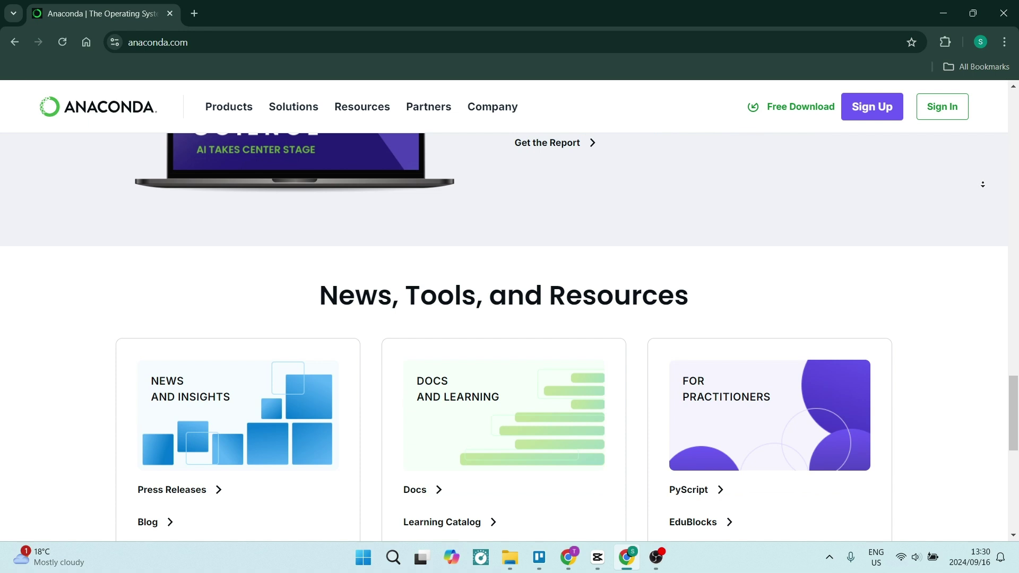
scroll(982, 184, "down", 2)
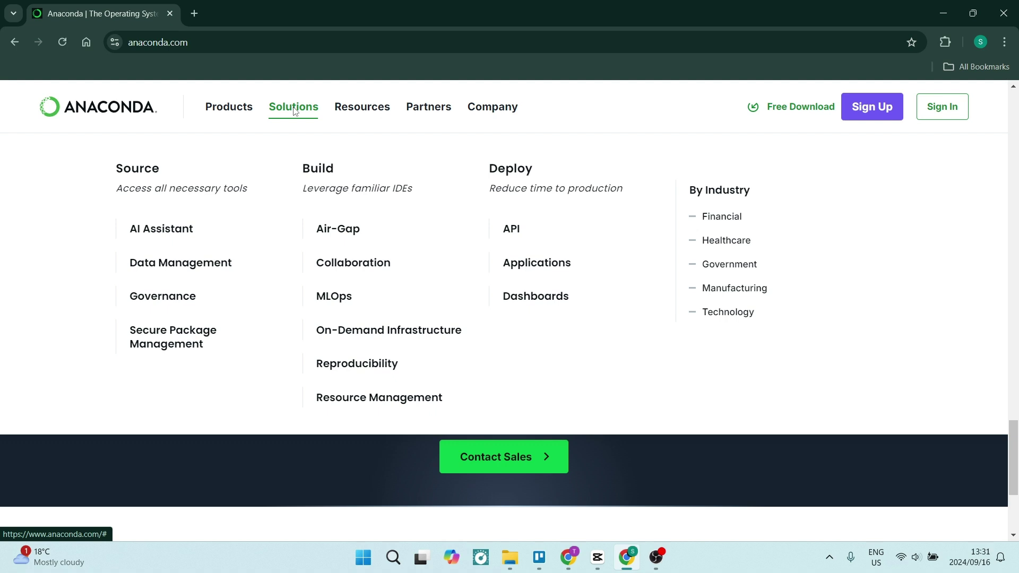
mouse_move(362, 107)
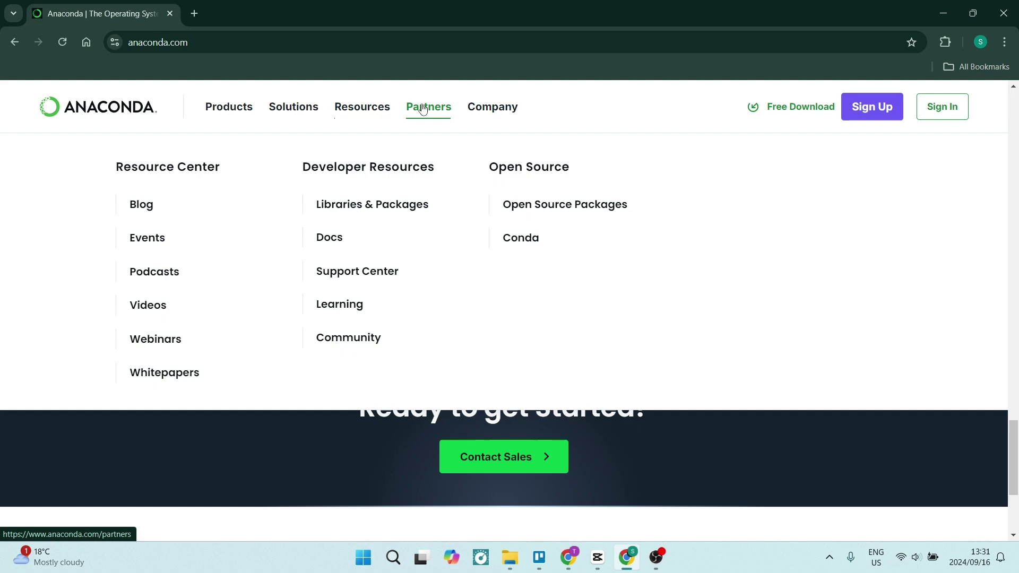
- Go back to the python.org homepage
key("alt+Left")
- Autoscroll down the python.org homepage through news, success stories and the footer
middle_click(991, 155)
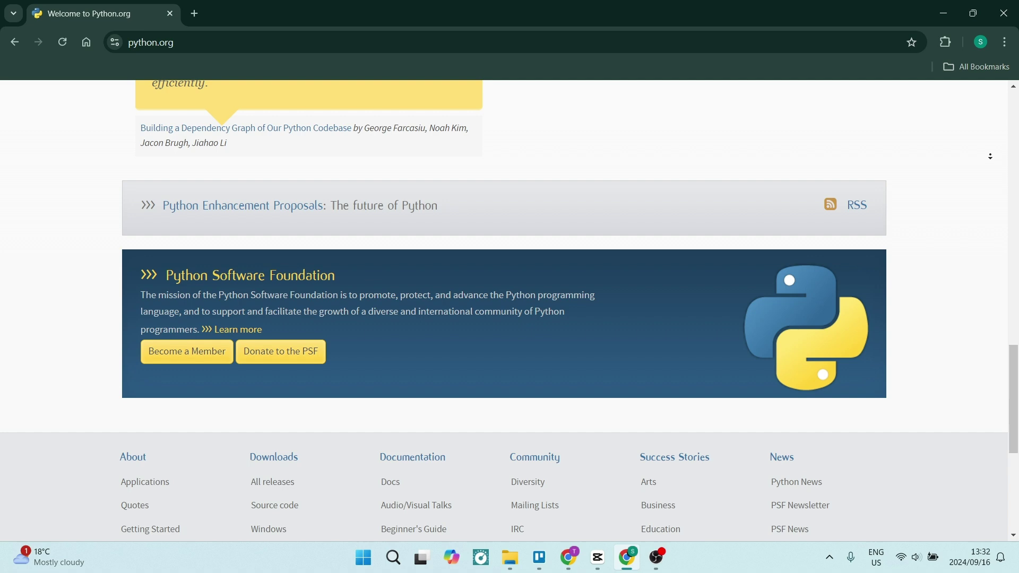
scroll(960, 222, "down", 2)
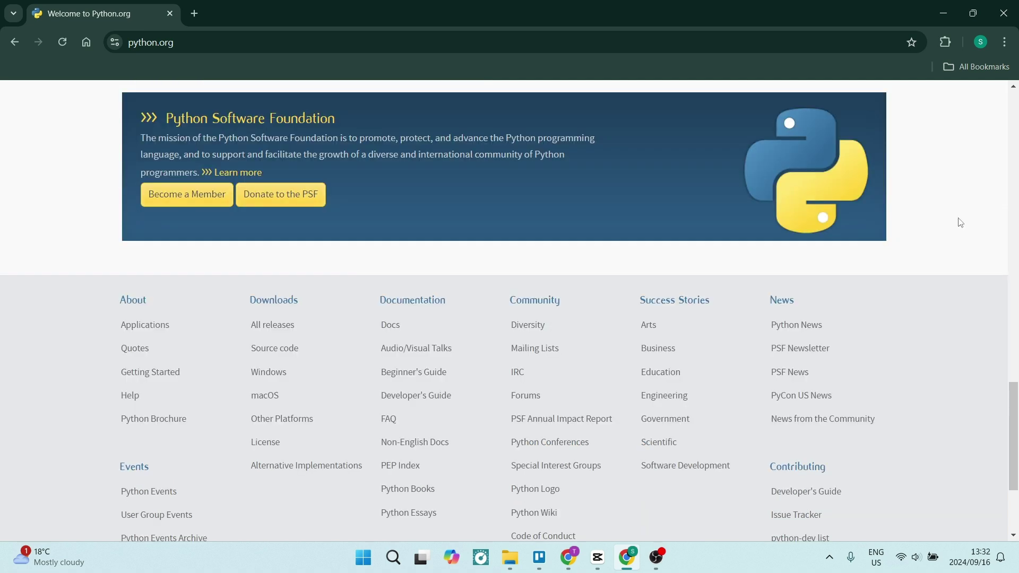
scroll(960, 222, "up", 5)
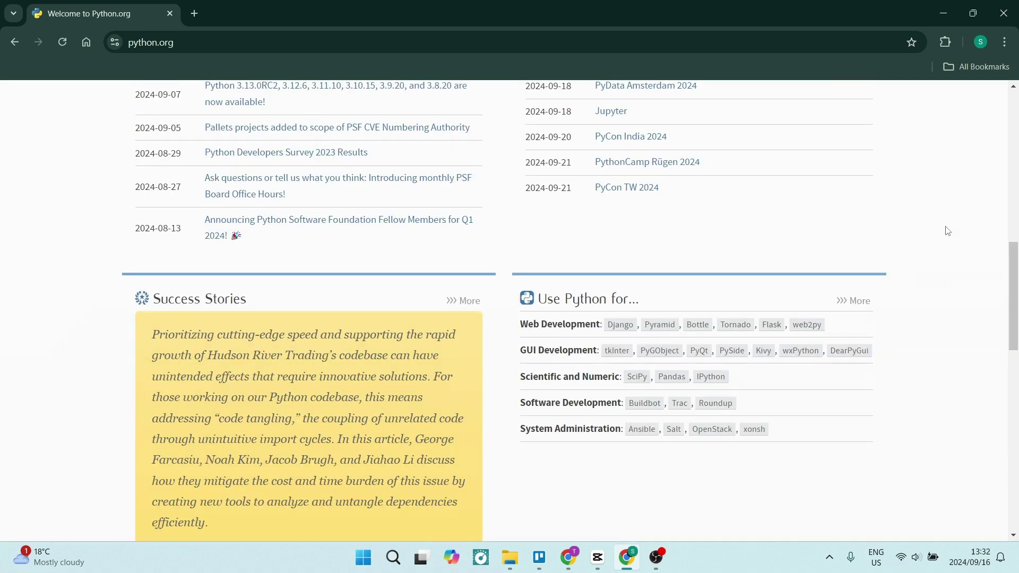
scroll(947, 231, "up", 5)
scroll(519, 324, "up", 3)
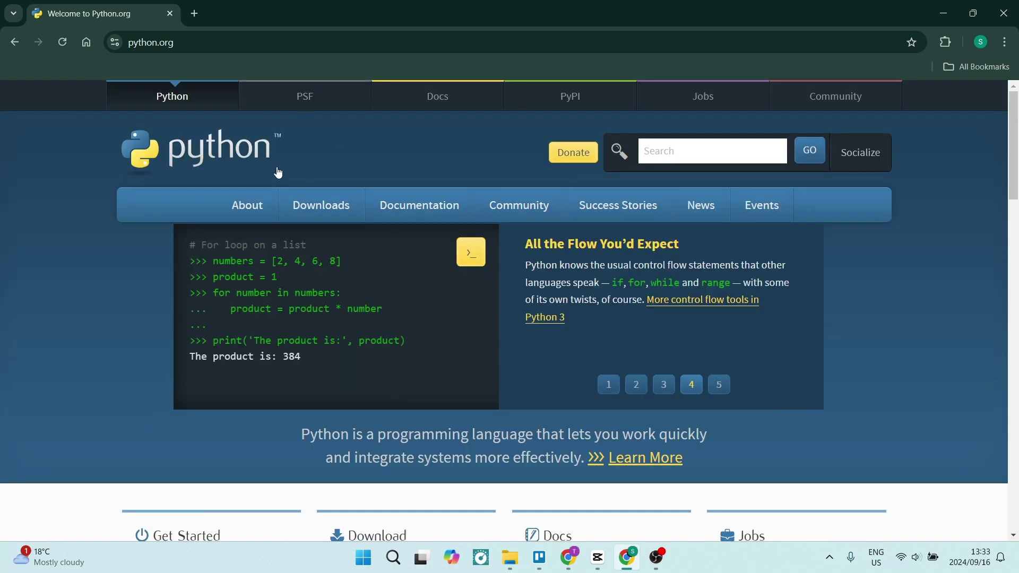
- Go to the Download Python for Windows page offering Python 3.12.6
left_click(321, 206)
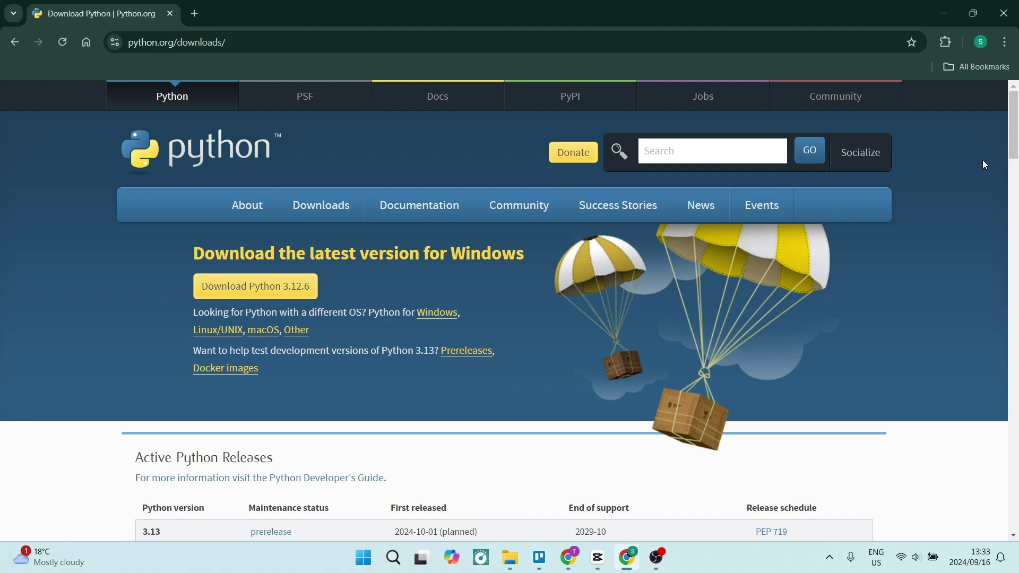